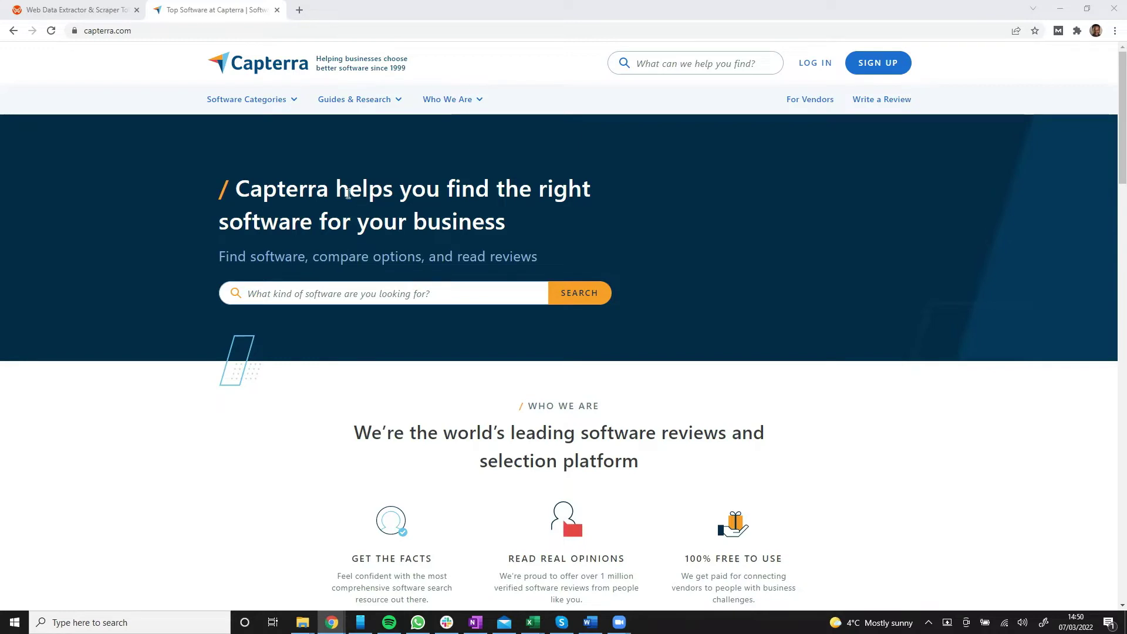
- Open the WebAutomation.io account dashboard, showing 66 extractors and a 200,000 credit balance
click(91, 11)
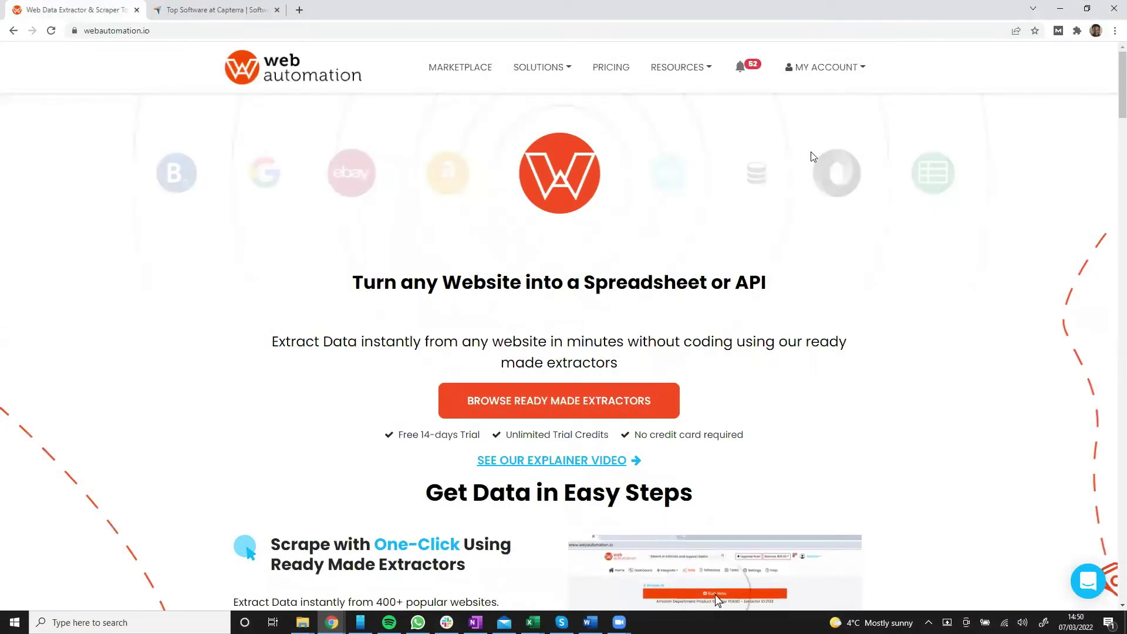
click(827, 68)
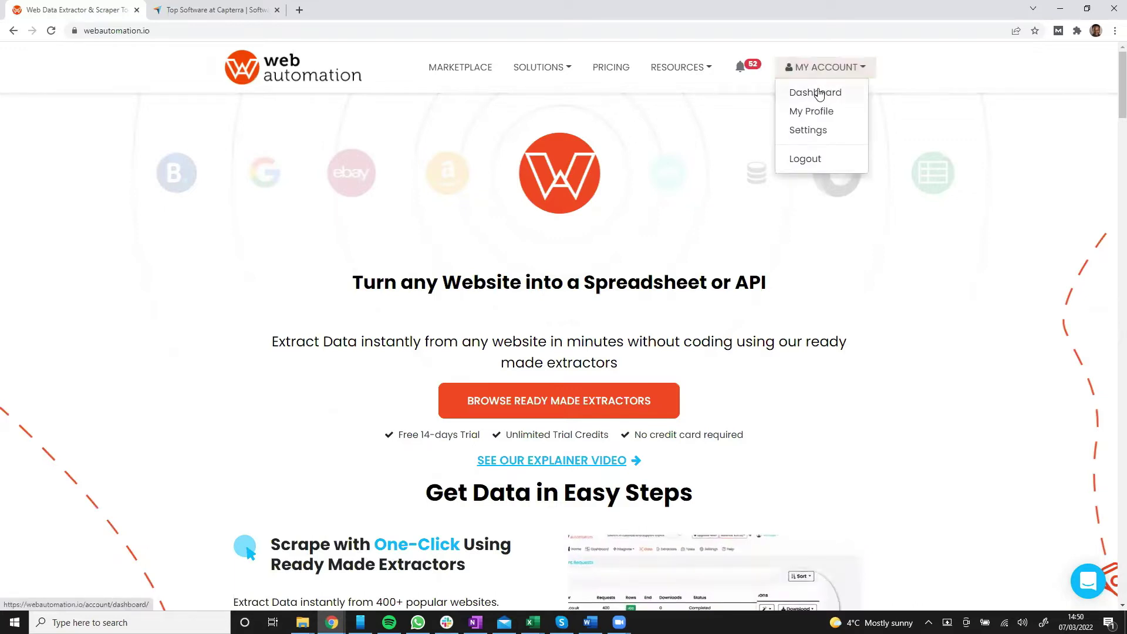
click(824, 93)
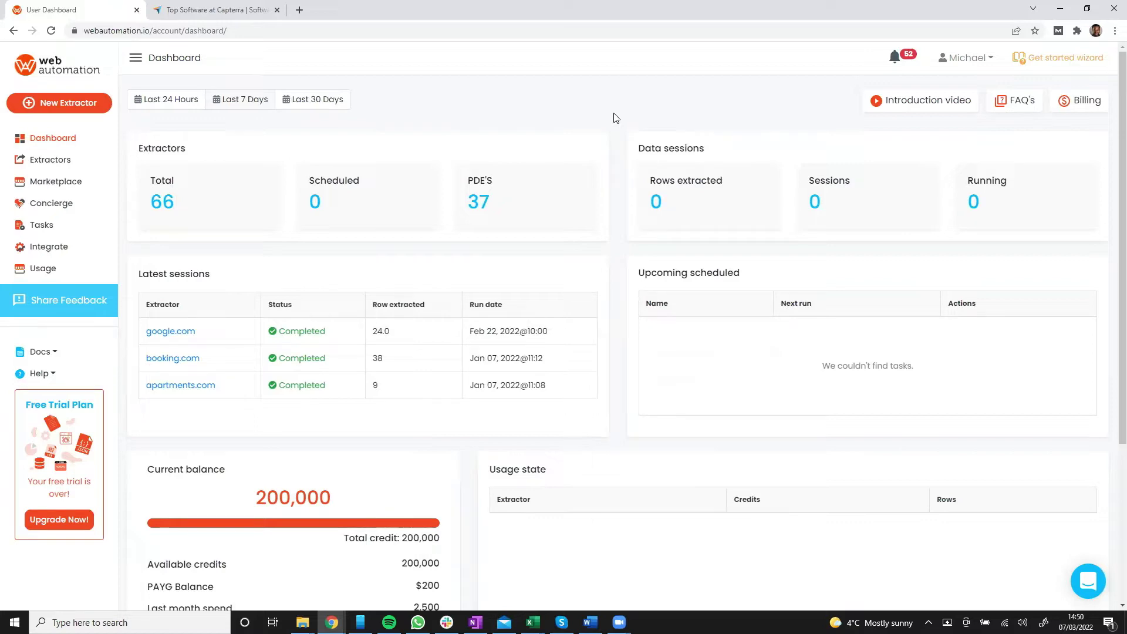
- In the setup wizard, search extractors for 'capterra' and activate the Capterra Web Scraper
click(1048, 61)
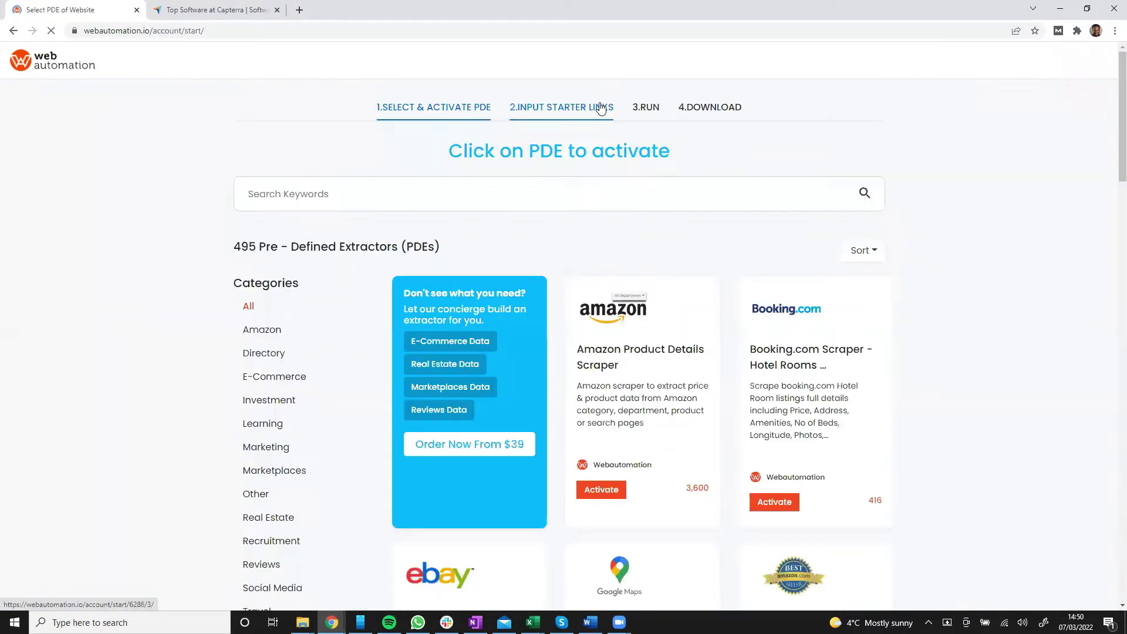
click(457, 190)
text(capterra)
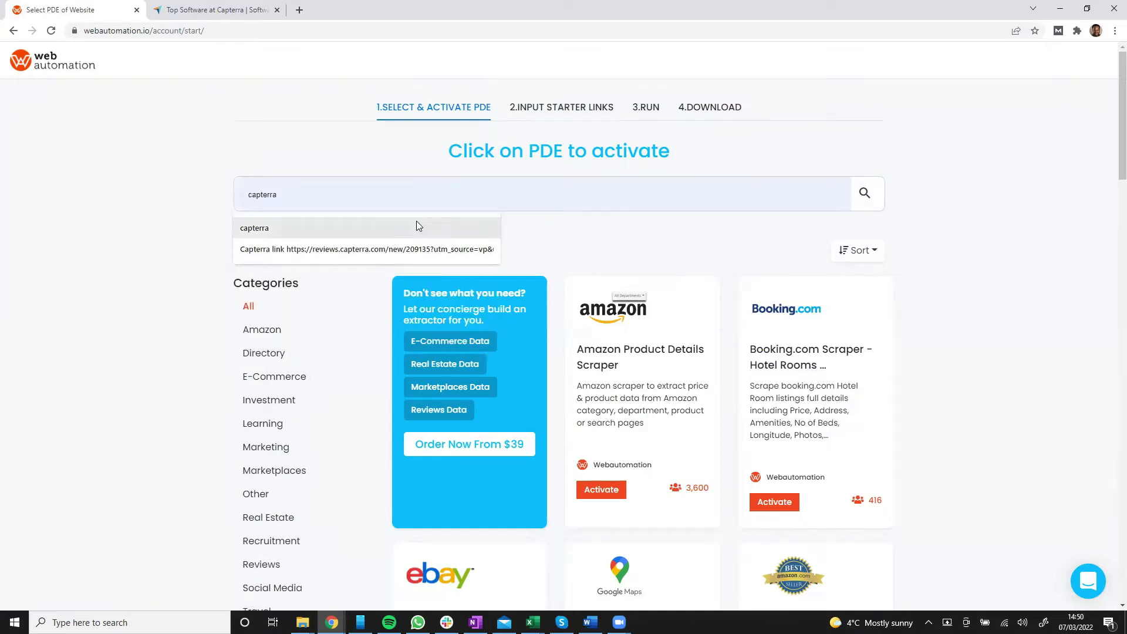
click(417, 225)
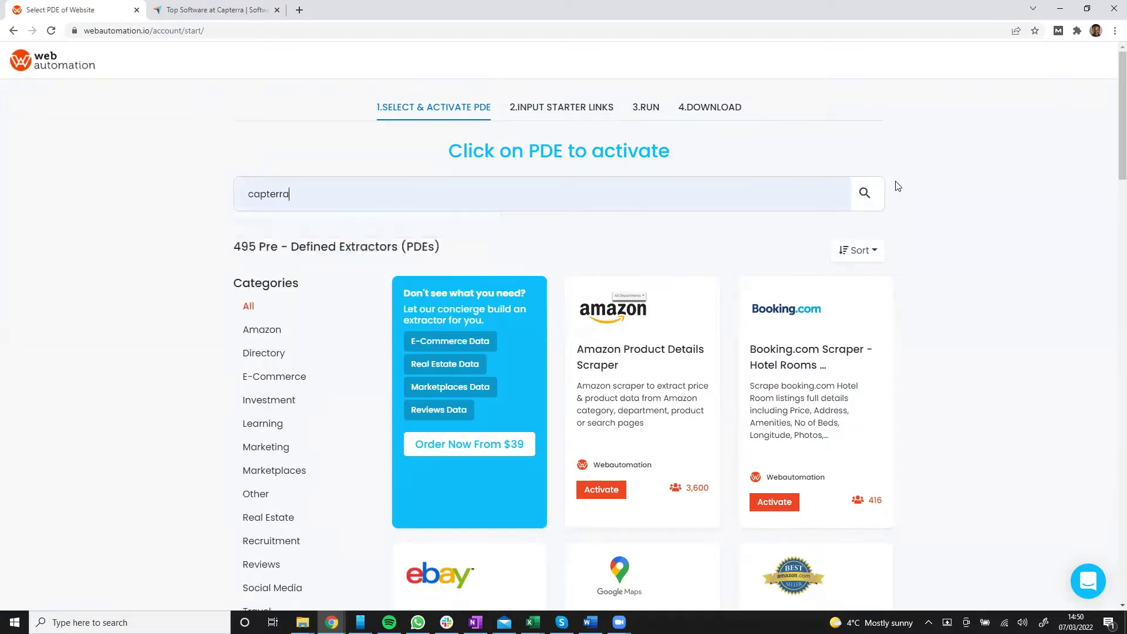
click(867, 193)
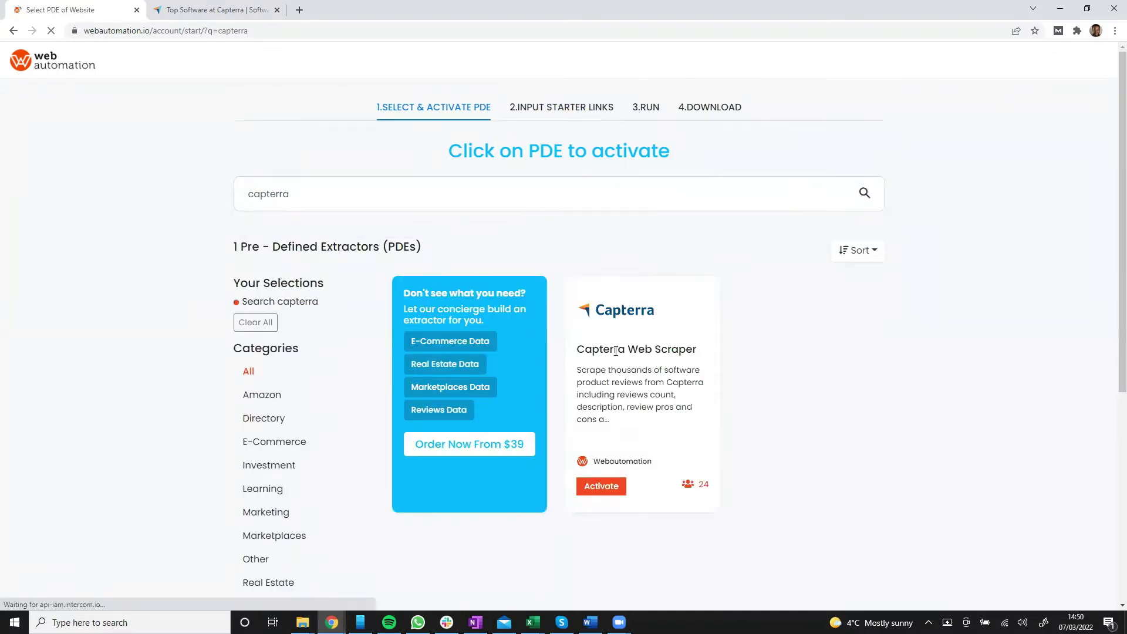
click(605, 492)
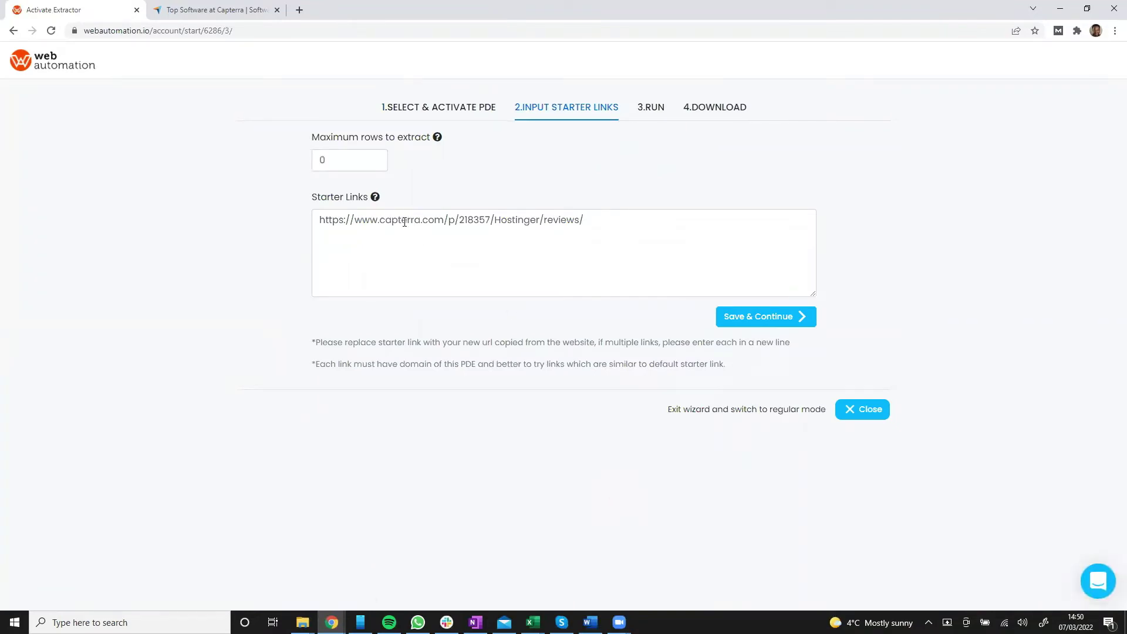
- Search Capterra for WebAutomation, open its product page and select the page URL
click(229, 14)
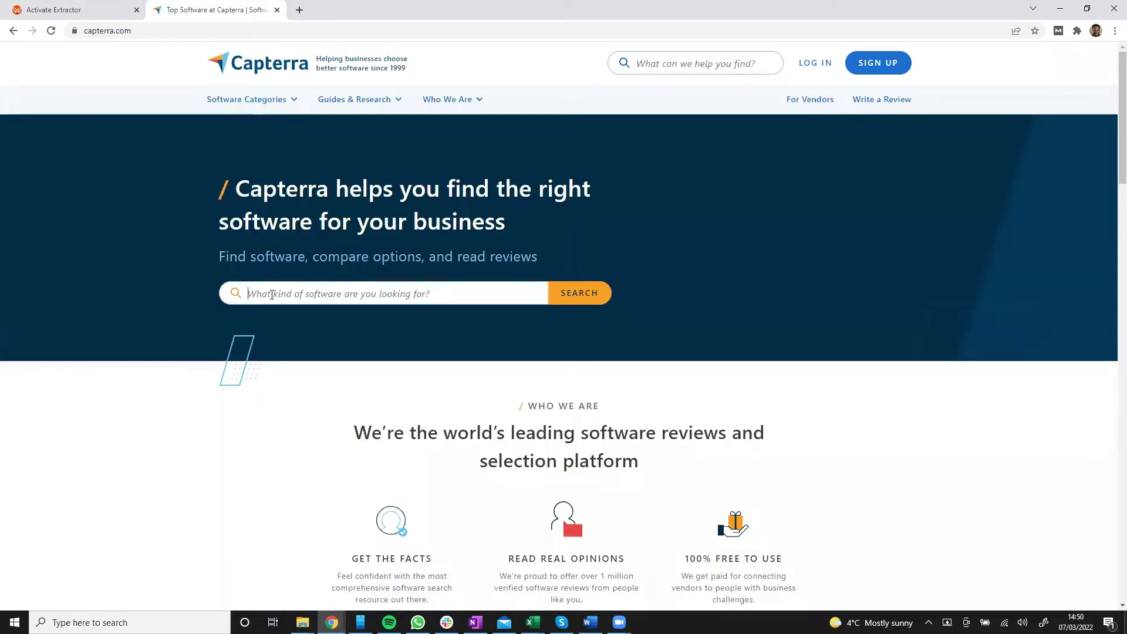
text(webautoam)
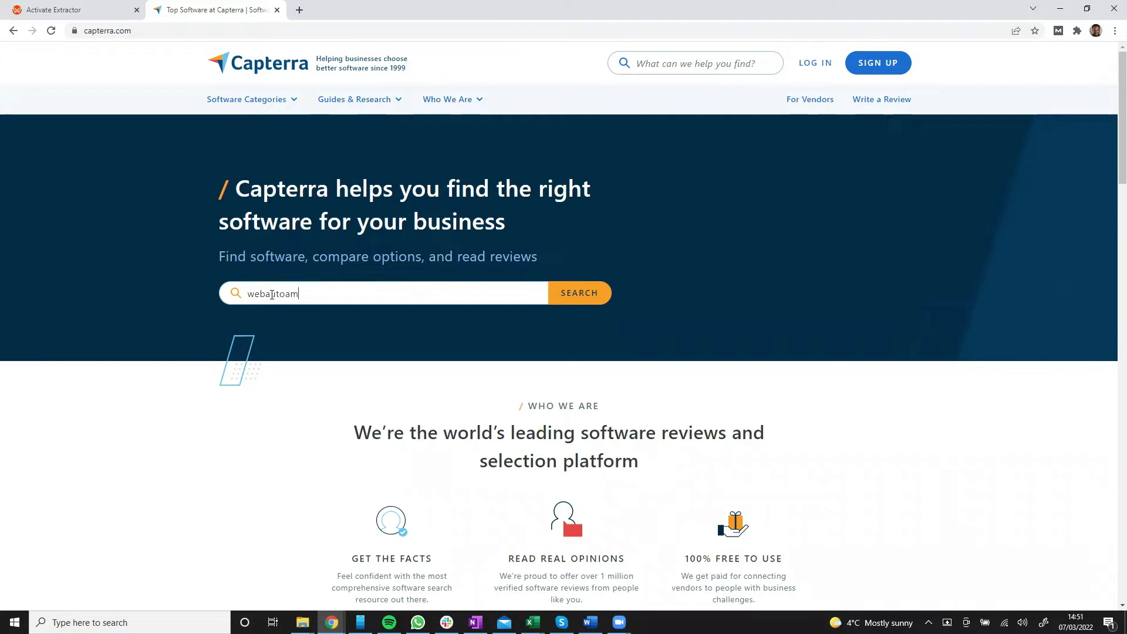
text(tio)
text(m)
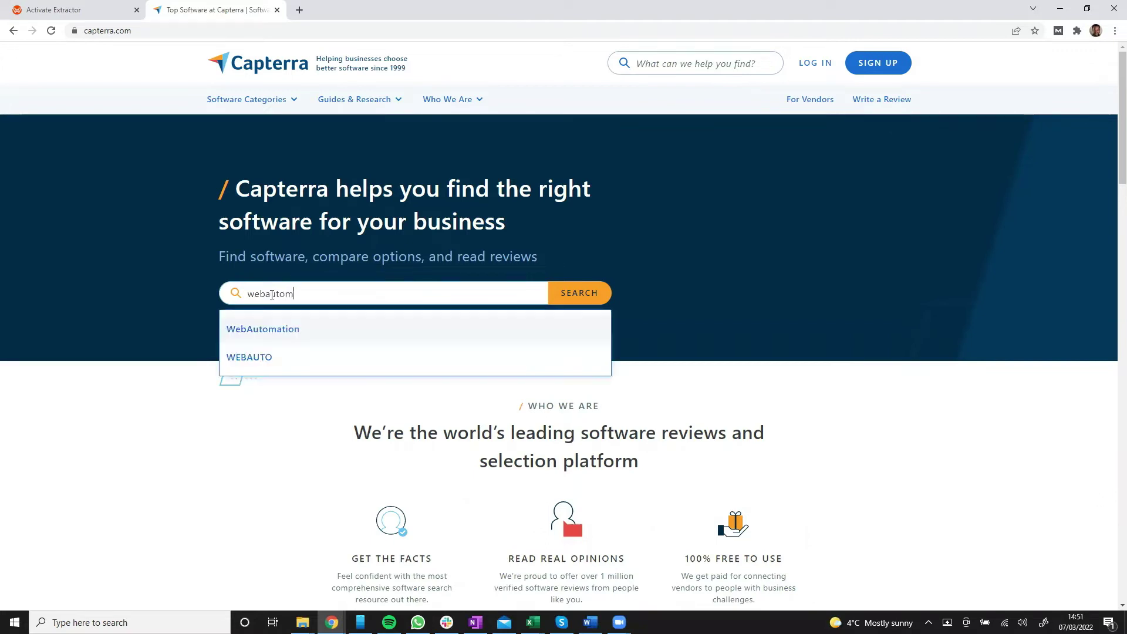
click(290, 334)
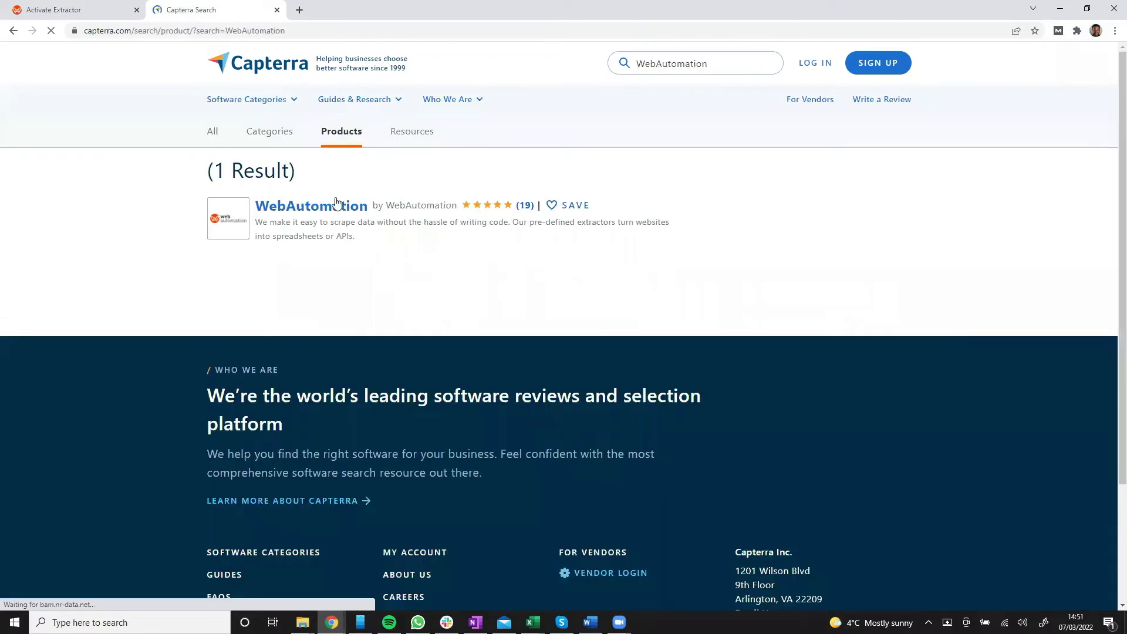
click(327, 213)
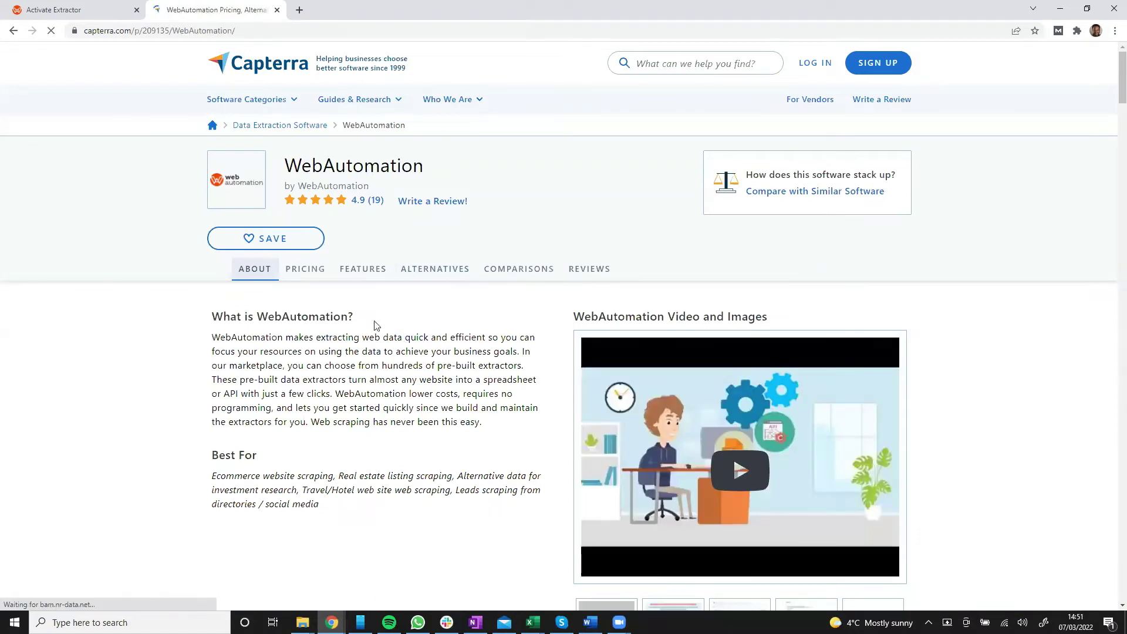
scroll(437, 338, down, 3)
scroll(436, 338, down, 10)
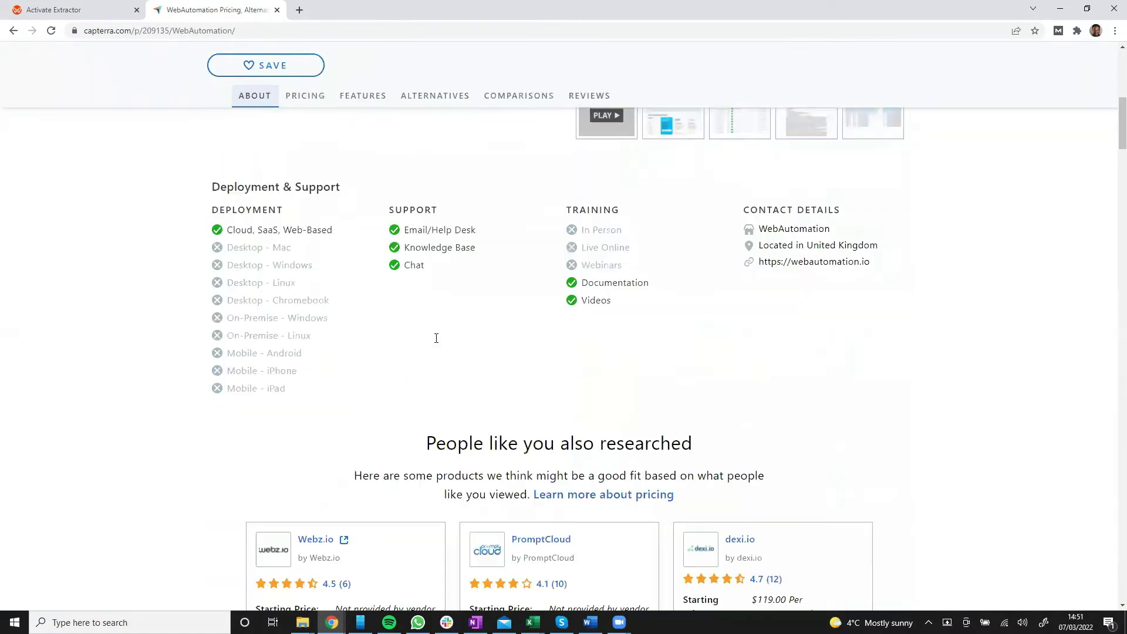
scroll(436, 343, up, 12)
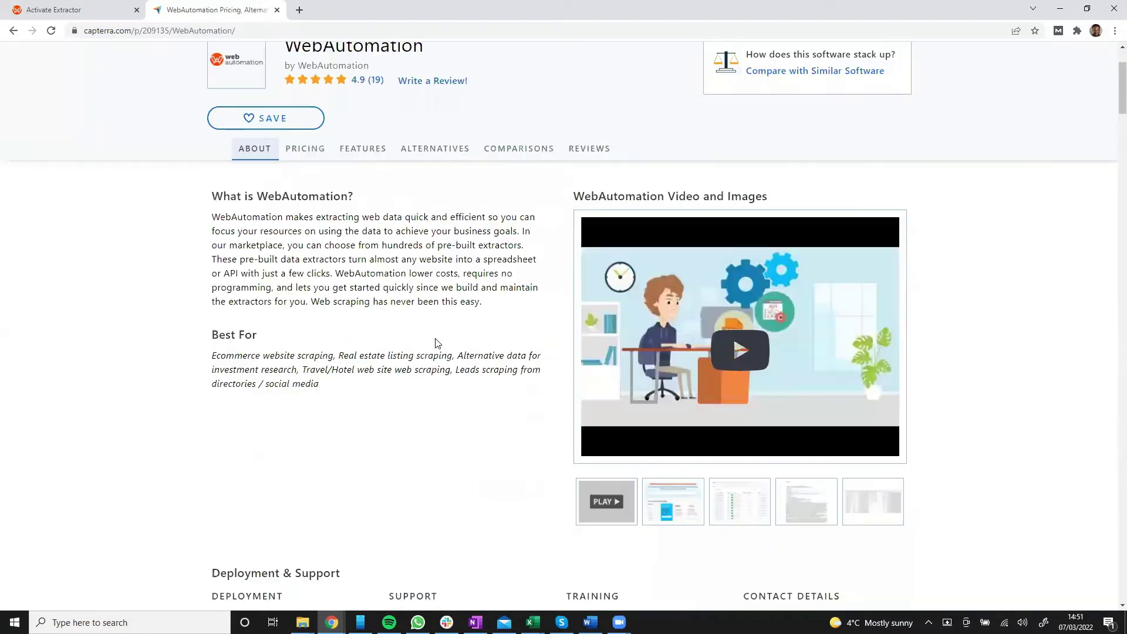
scroll(437, 338, up, 2)
click(216, 34)
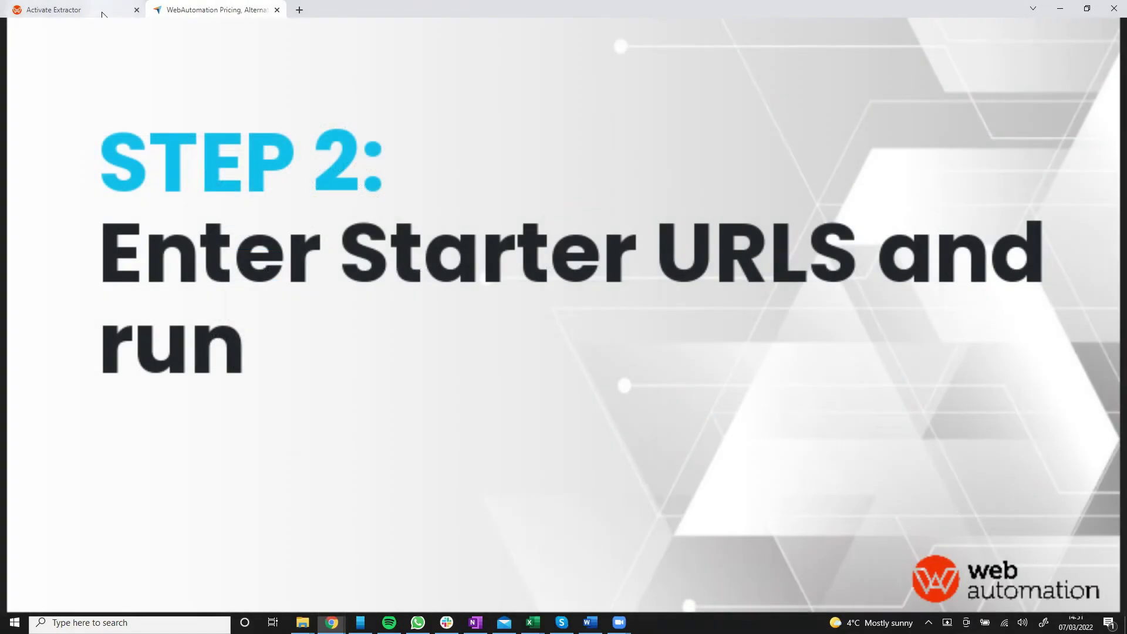
- Save the Capterra WebAutomation page as the starter link with 10 maximum rows
click(115, 12)
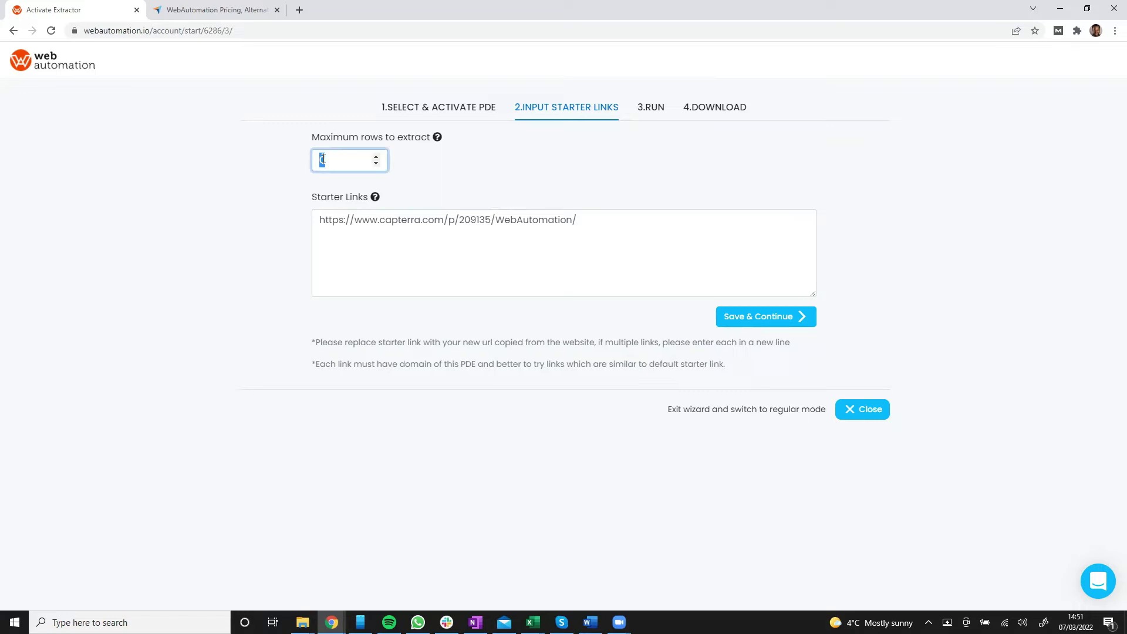
text(10)
click(750, 317)
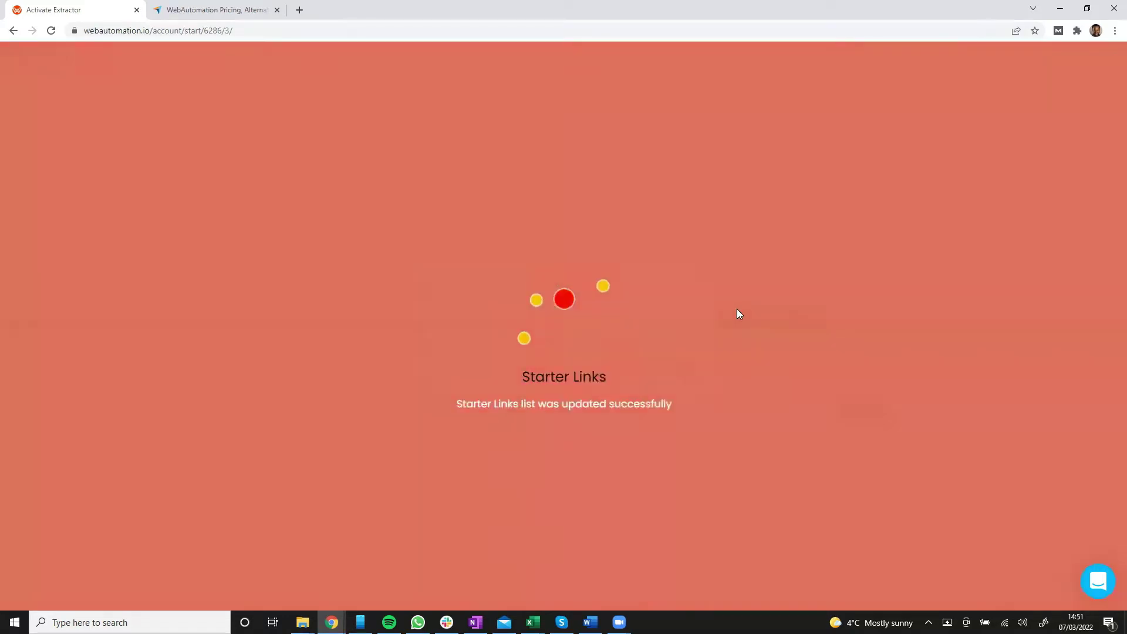
- Run the Capterra Web Scraper session, extracting 19 review rows for 190 credits
click(678, 375)
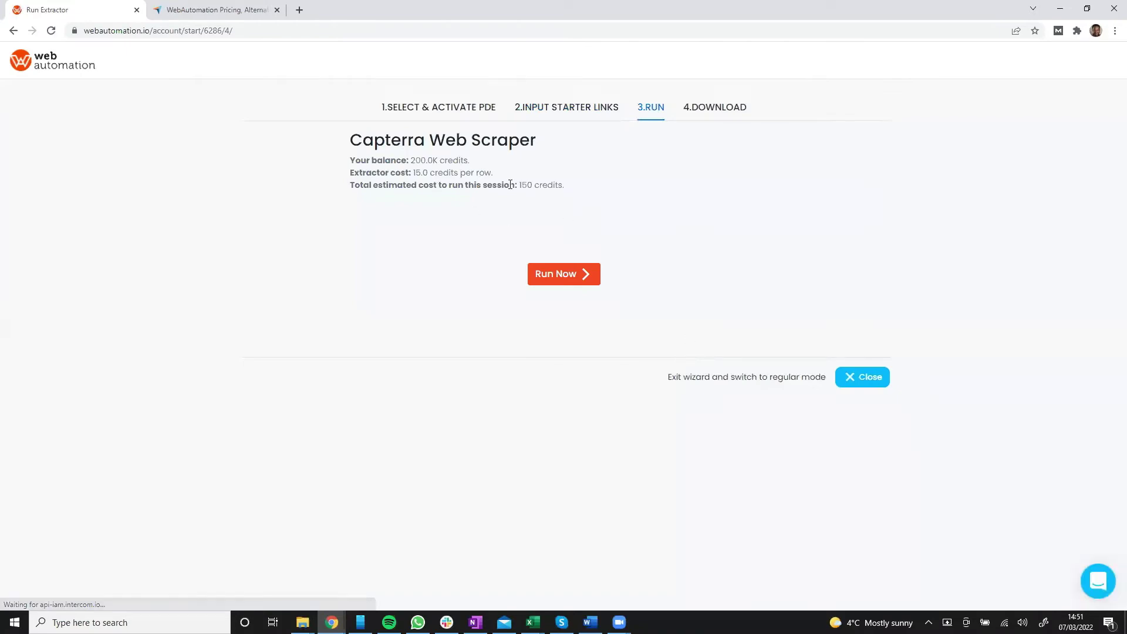
click(563, 275)
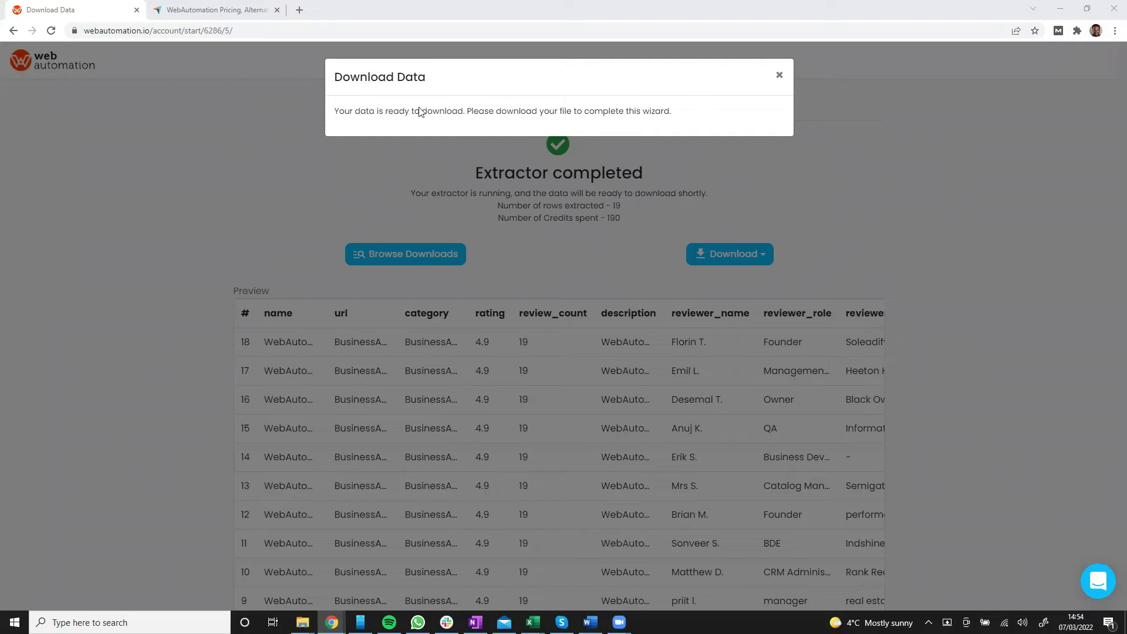
- Download the extracted review data as an xlsx file under its default name
click(780, 76)
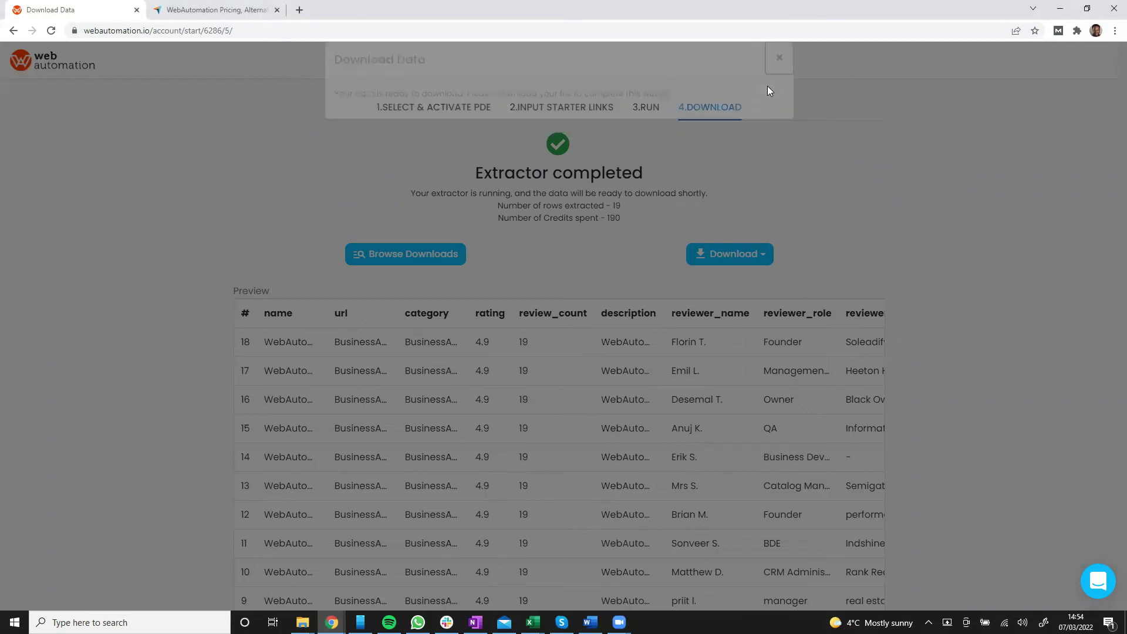
scroll(375, 368, down, 1)
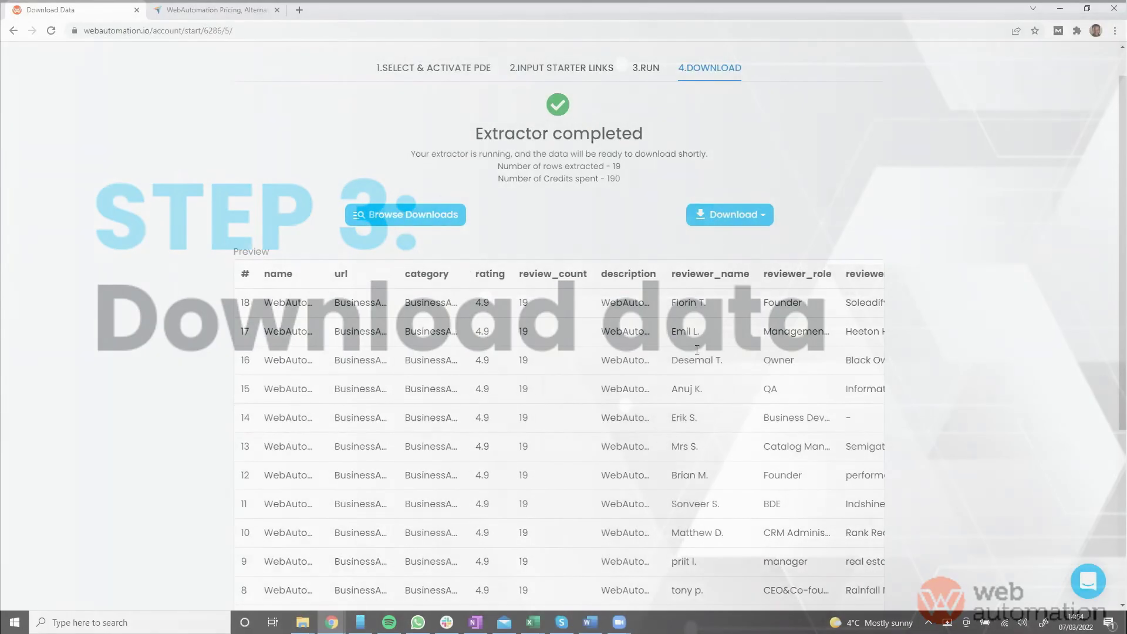
click(753, 219)
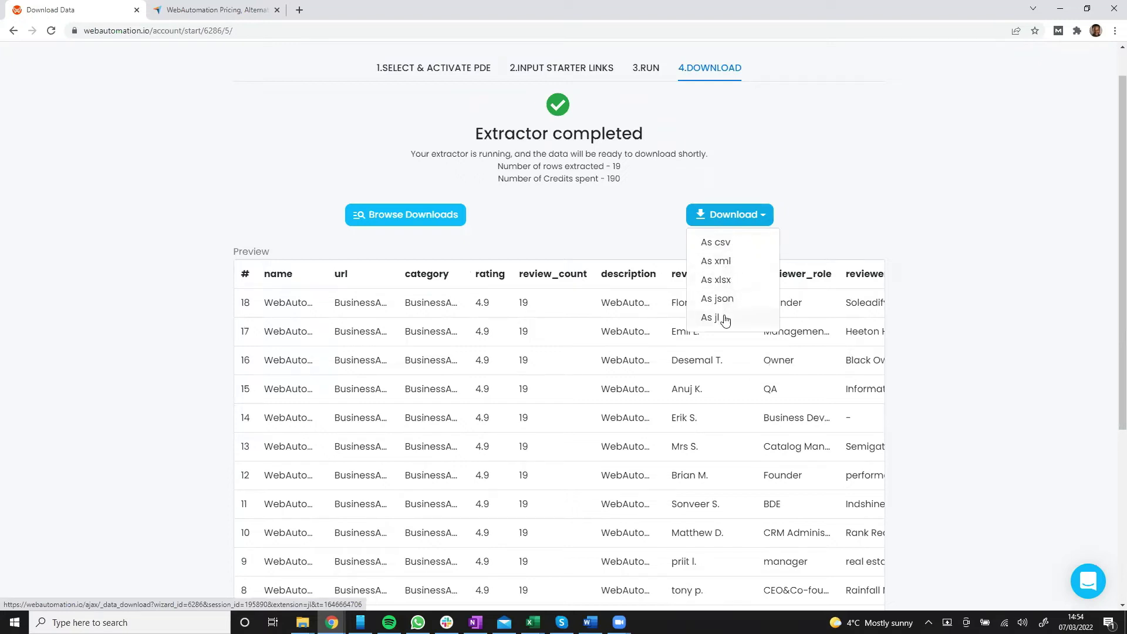
click(729, 284)
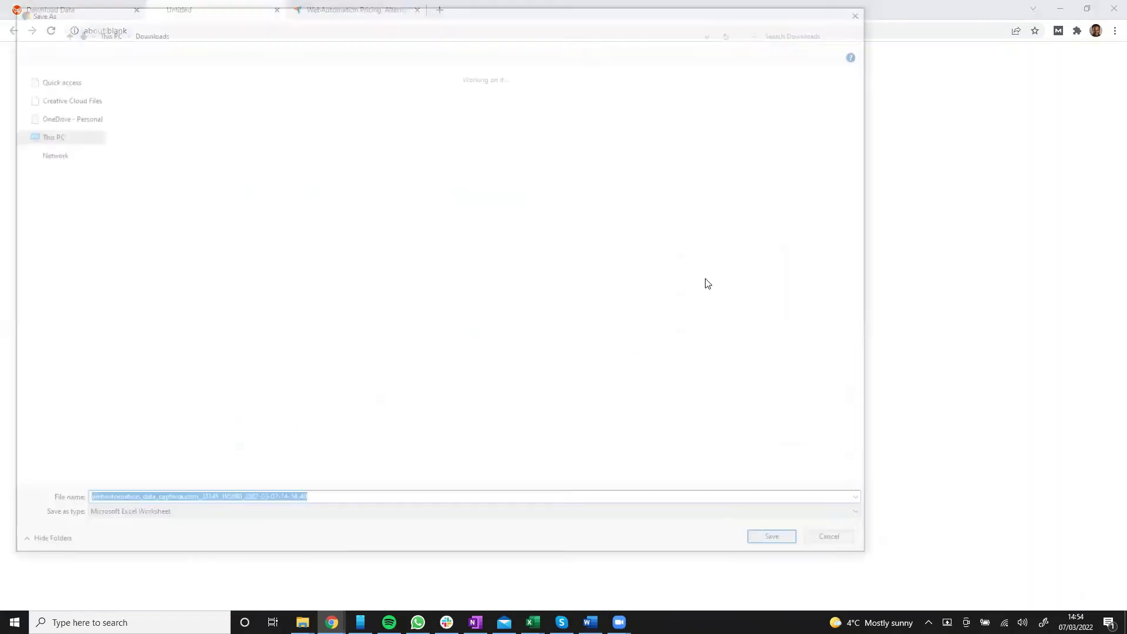
click(774, 542)
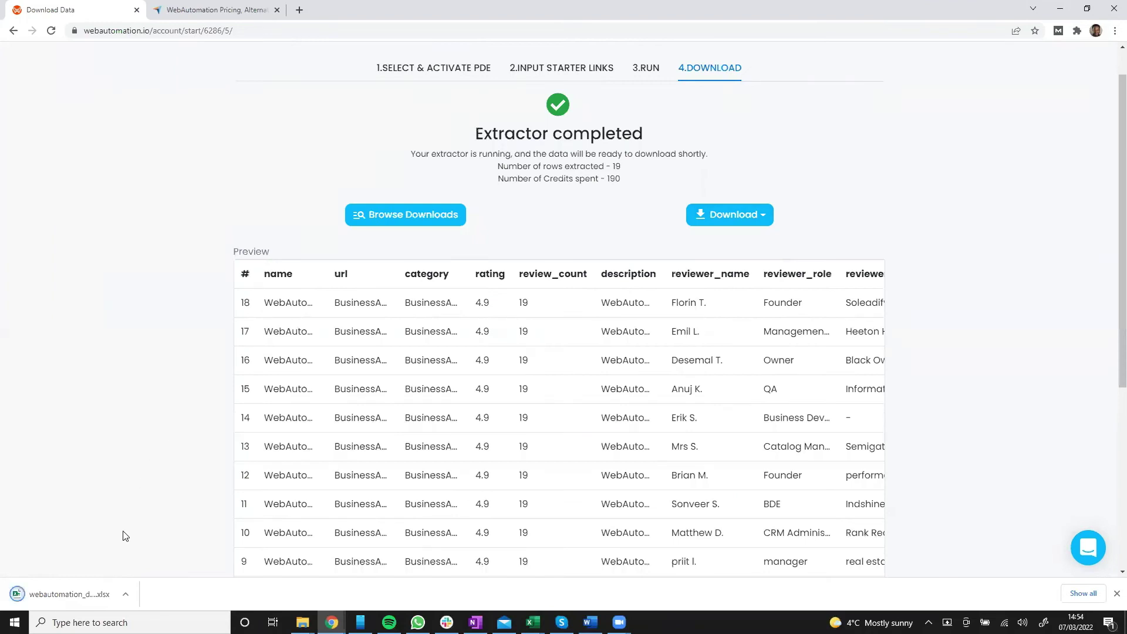
- Open webautomation_data_capterra in Excel with editing enabled and widen column A to show WebAutomation
click(65, 592)
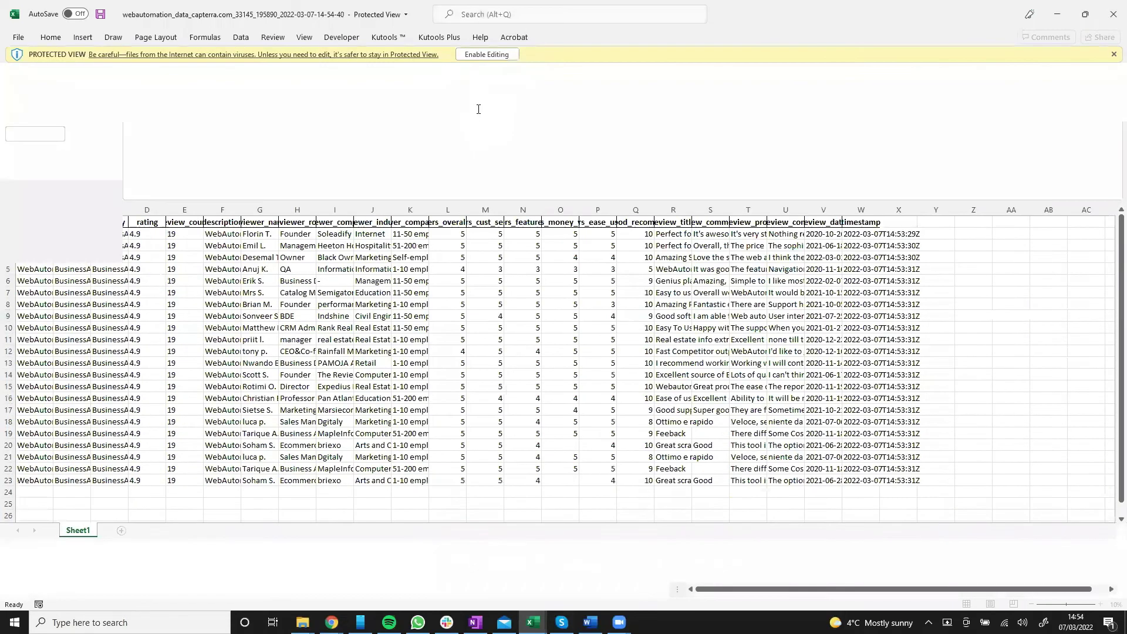
click(480, 54)
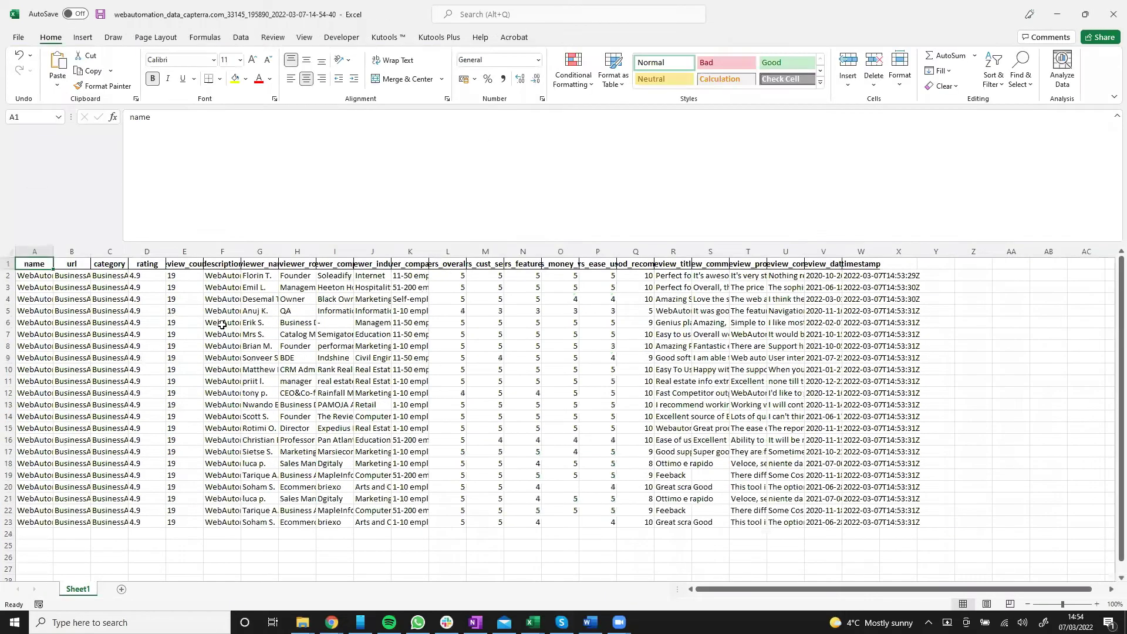
click(46, 290)
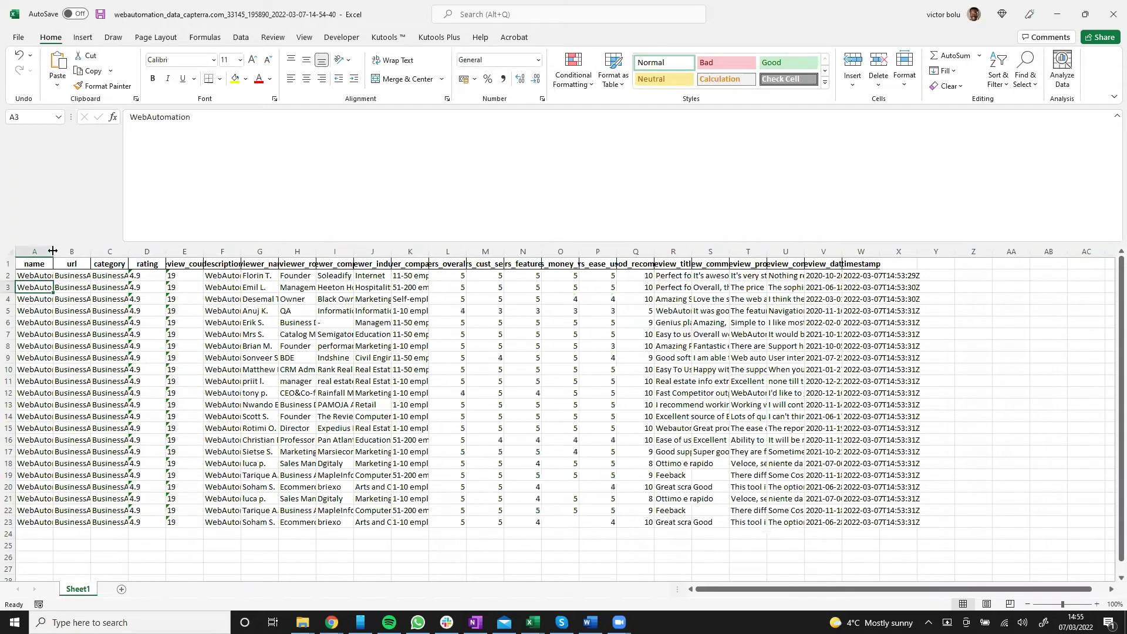
drag(53, 251, 90, 252)
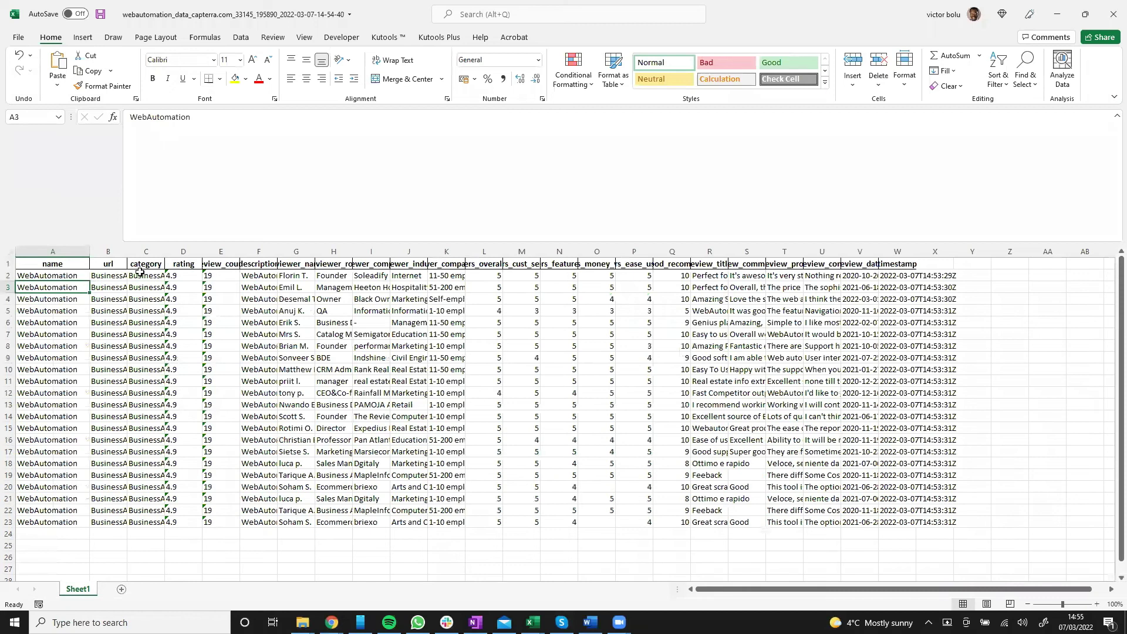
click(264, 279)
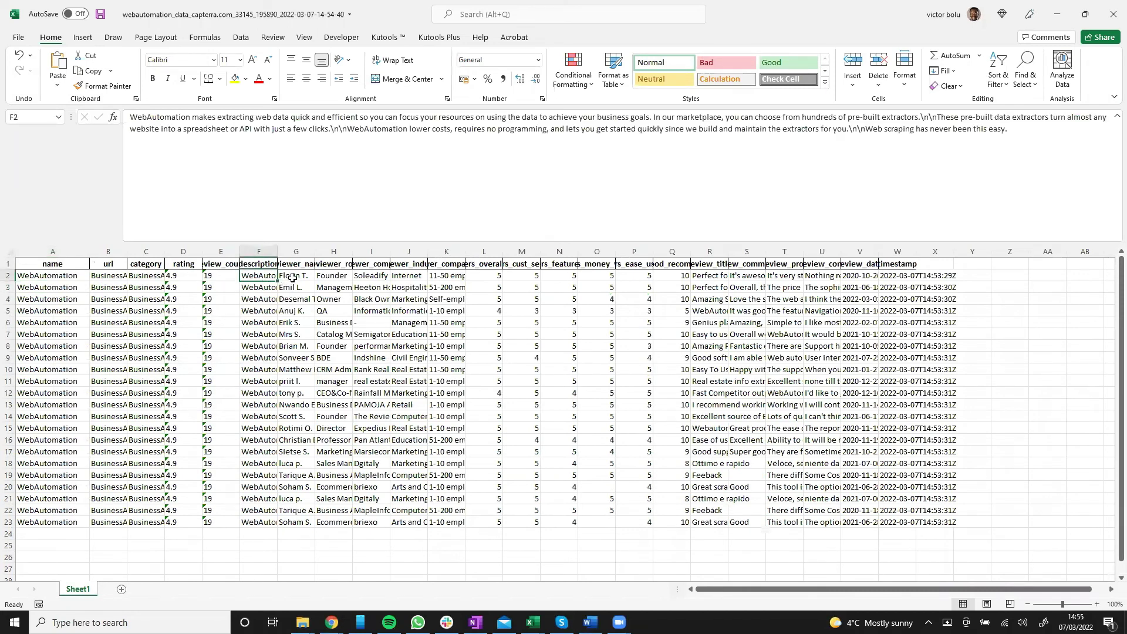
key(Right)
key(Right)
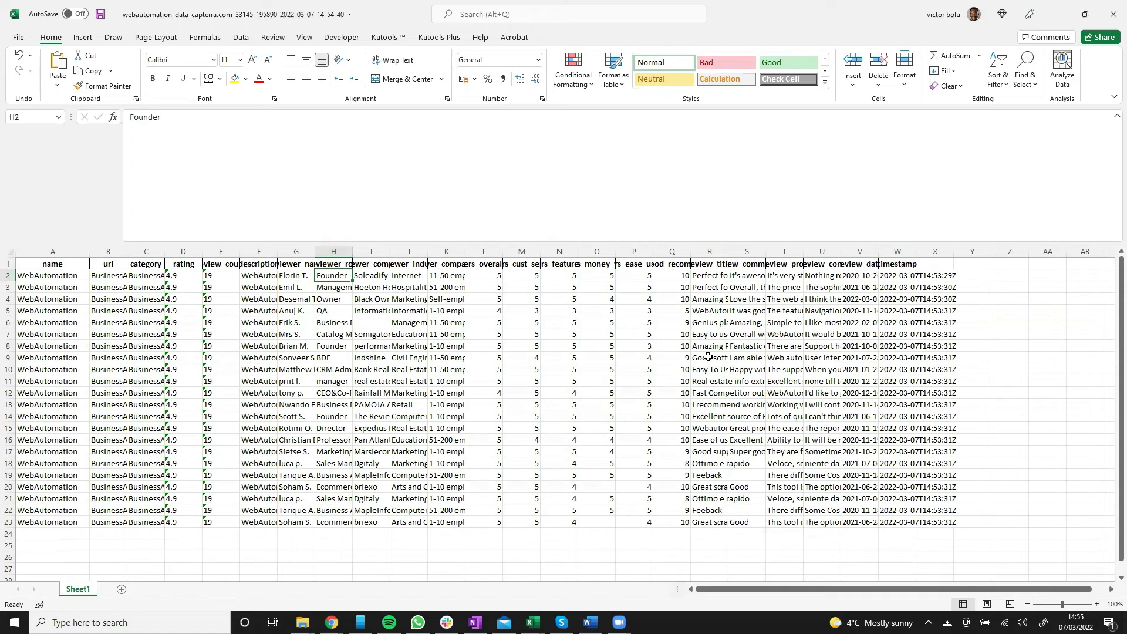
- Minimize Excel, return to WebAutomation.io, and close the extraction wizard, confirming the exit
click(1056, 18)
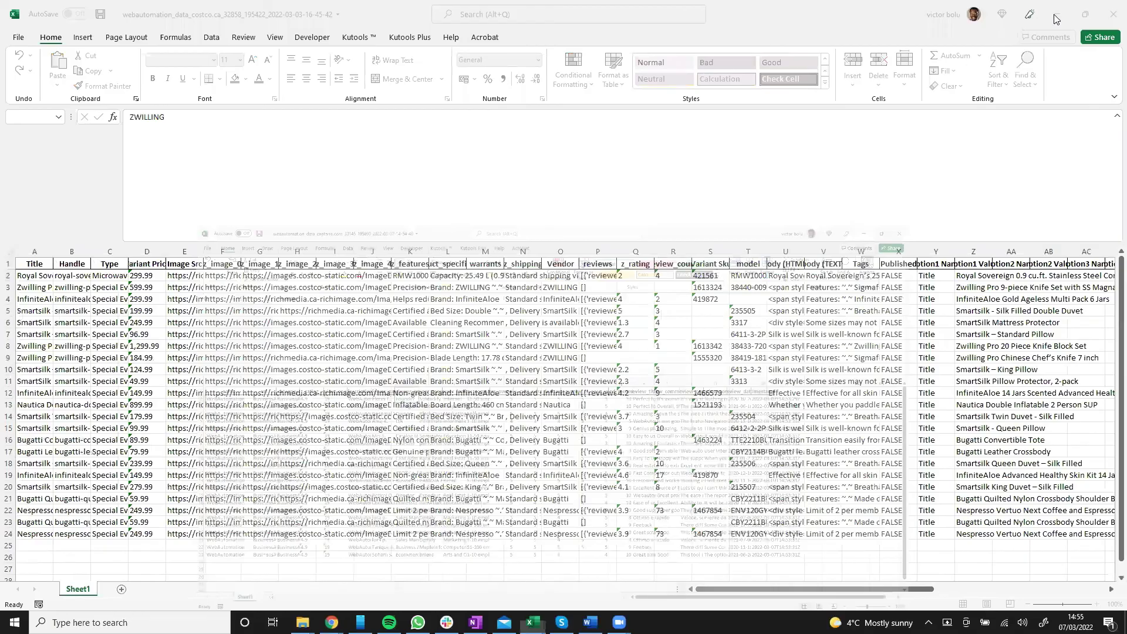
key(alt+Tab)
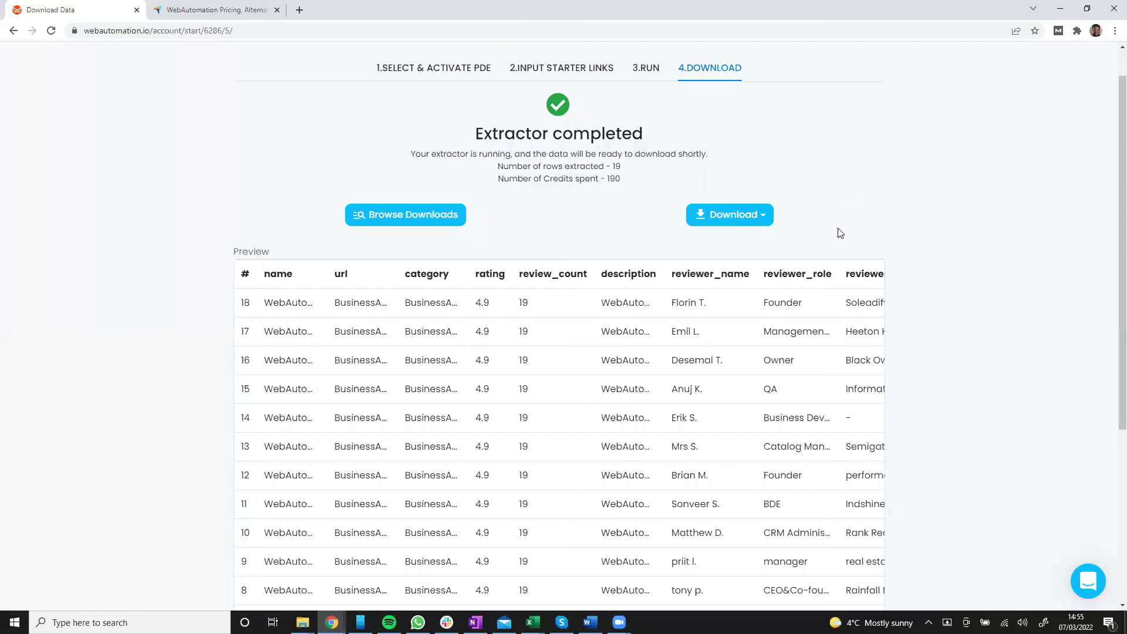
scroll(840, 233, down, 5)
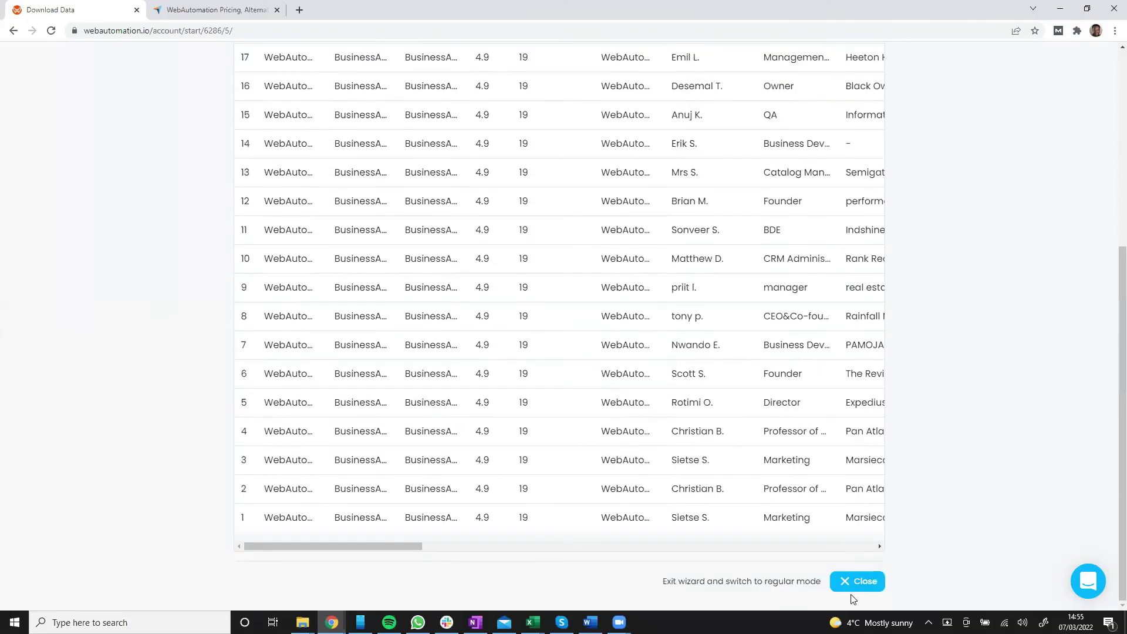
click(855, 585)
click(680, 362)
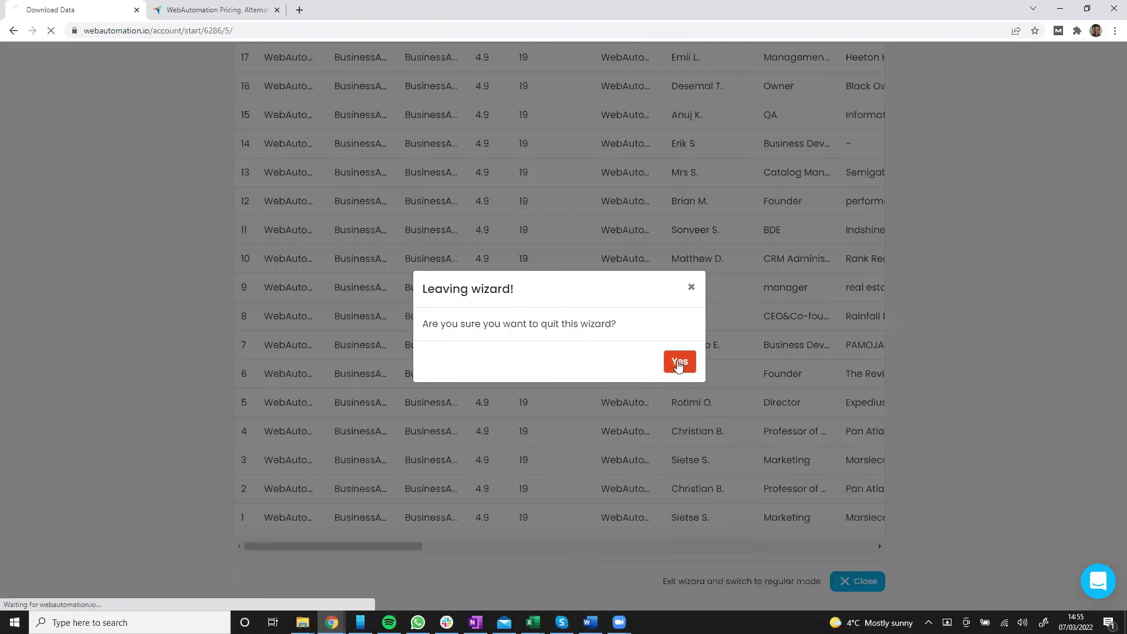